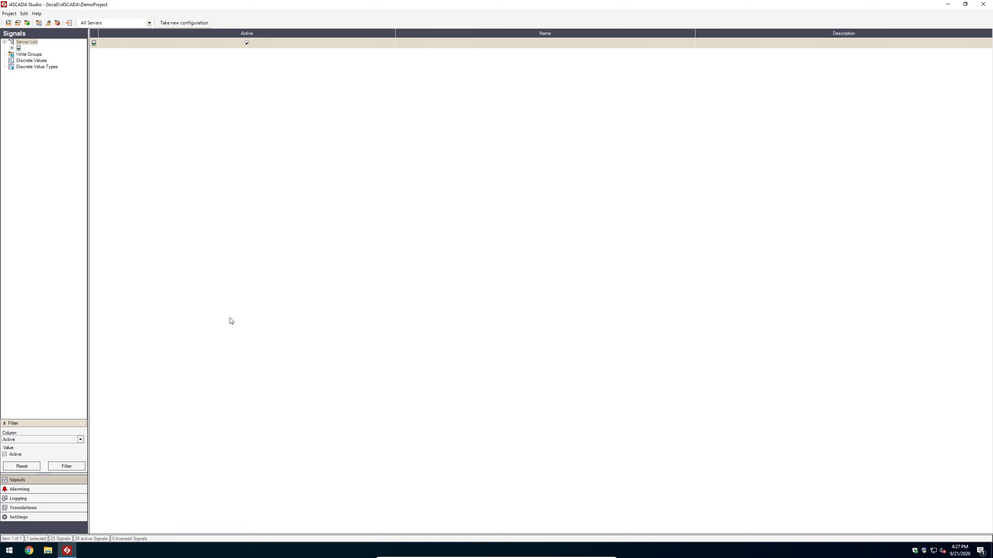
Add a new log condition in the Logging section and name it MyNewCondition
click(40, 500)
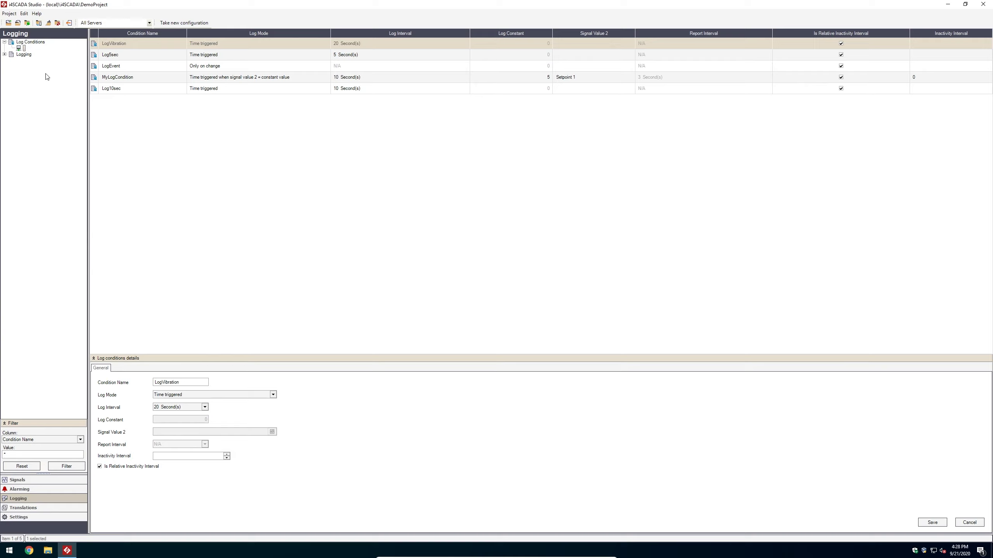
right_click(148, 114)
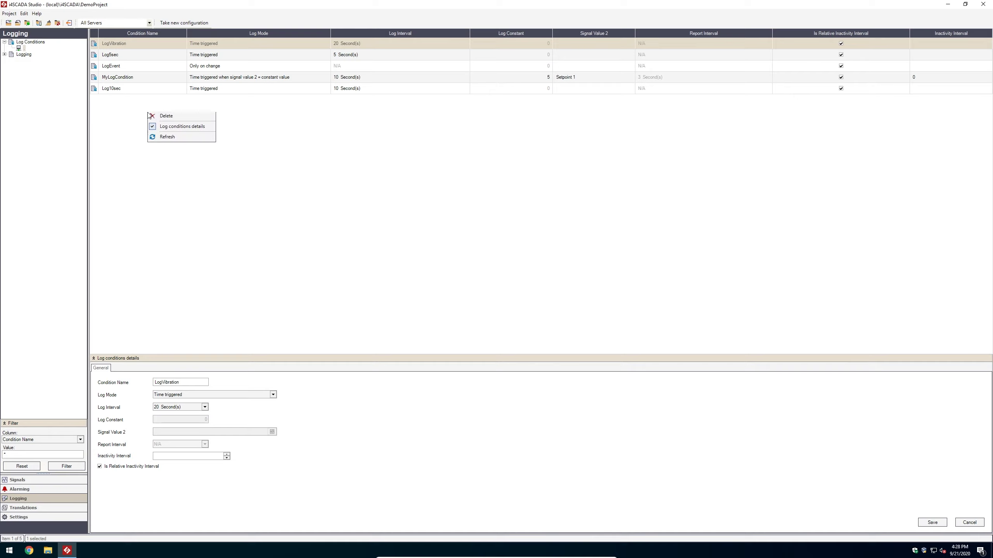
click(164, 137)
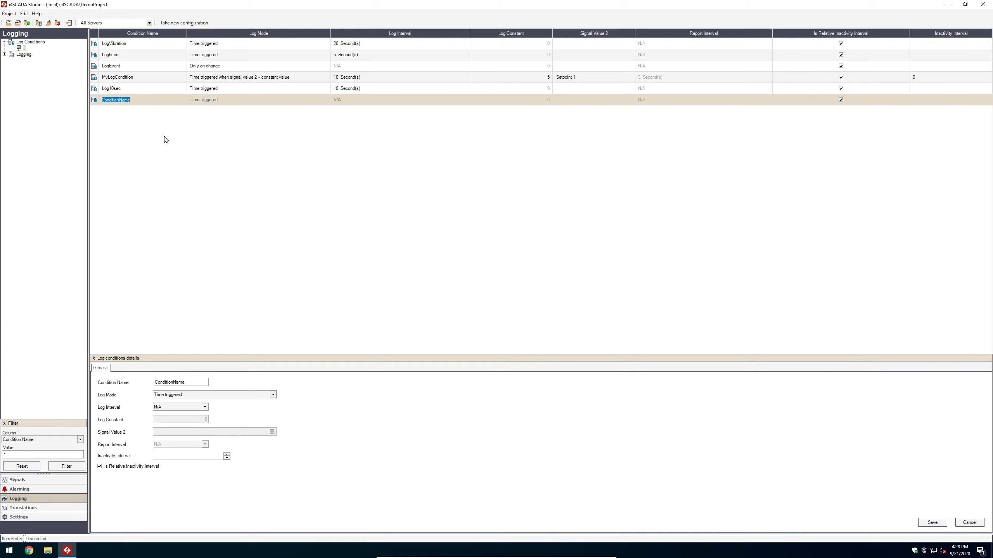
click(191, 382)
double_click(191, 382)
text(MyNewCo)
Keep the log mode of MyNewCondition as Time triggered and set its log interval to 10 seconds
click(273, 394)
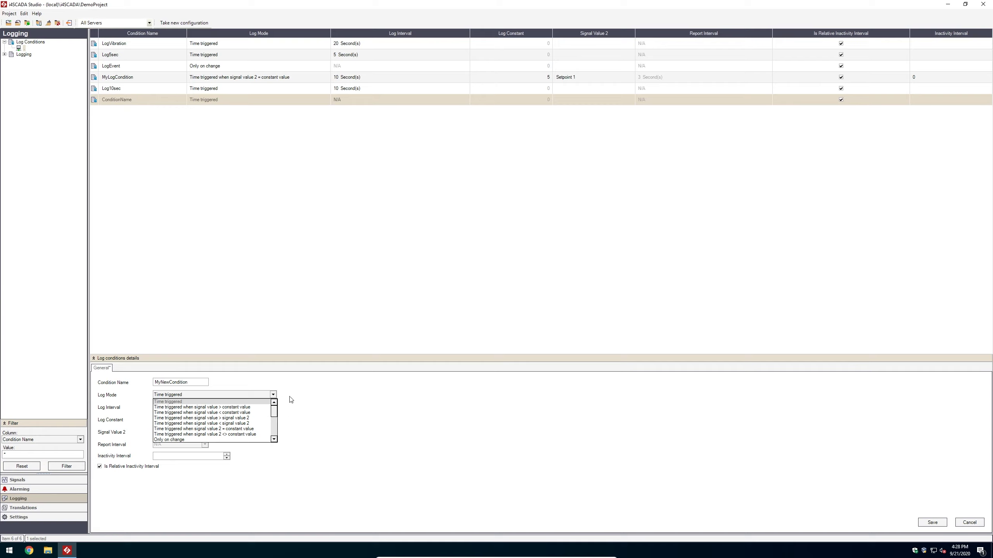
click(291, 399)
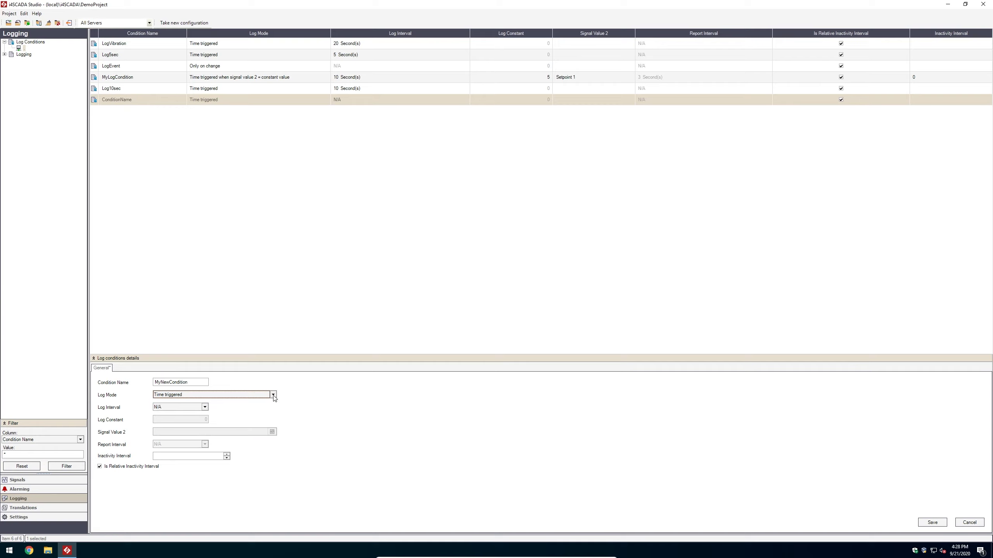
click(273, 396)
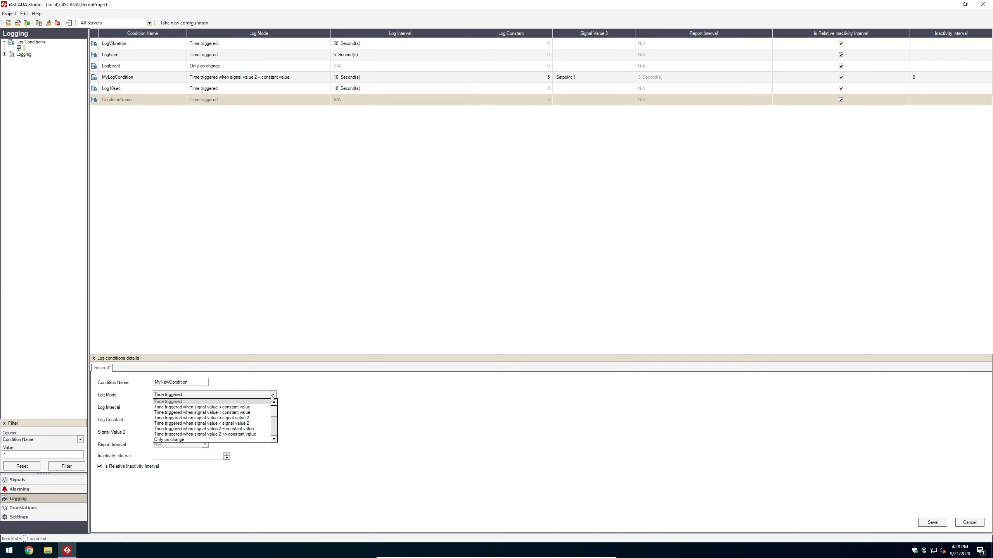
click(243, 404)
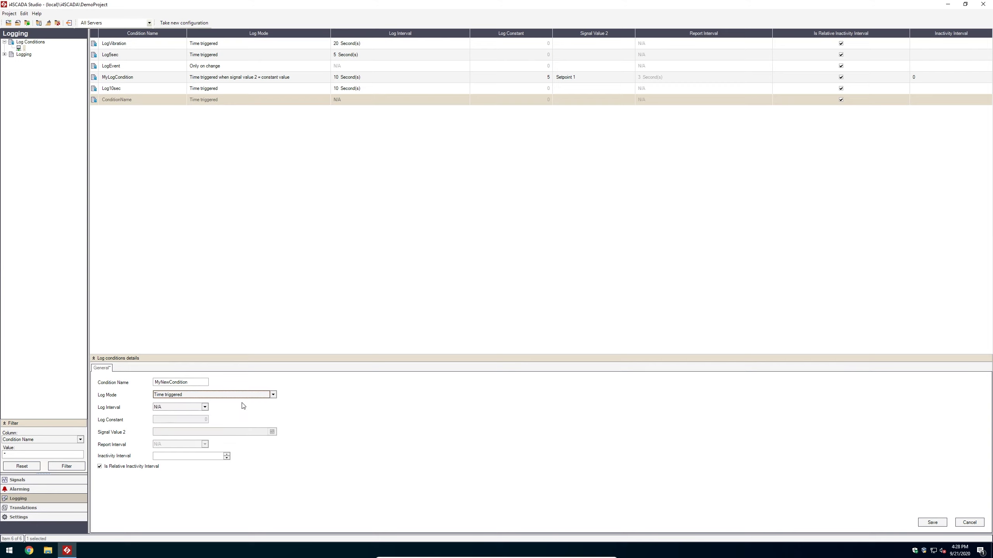
click(204, 409)
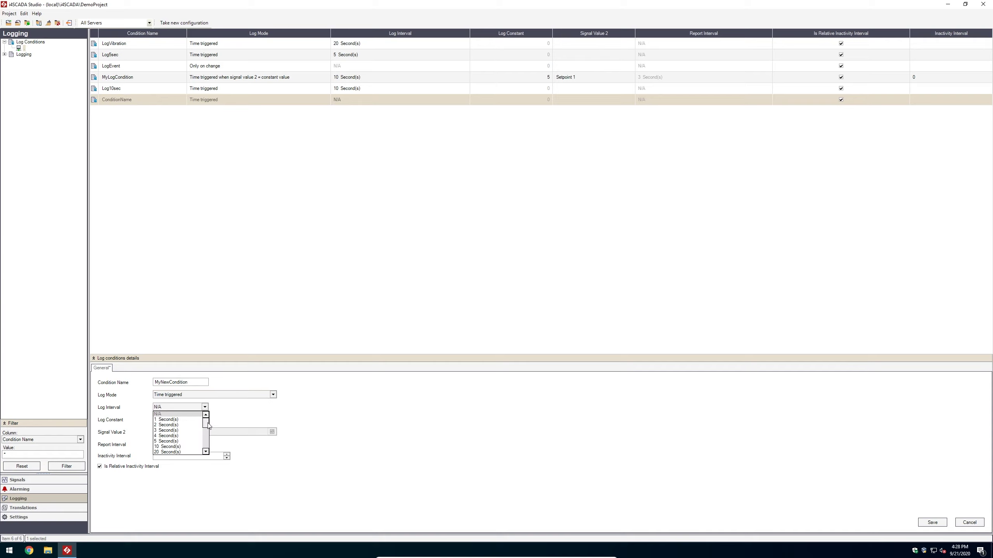
mouse_move(207, 425)
mouse_down()
mouse_move(206, 449)
mouse_move(206, 423)
mouse_up()
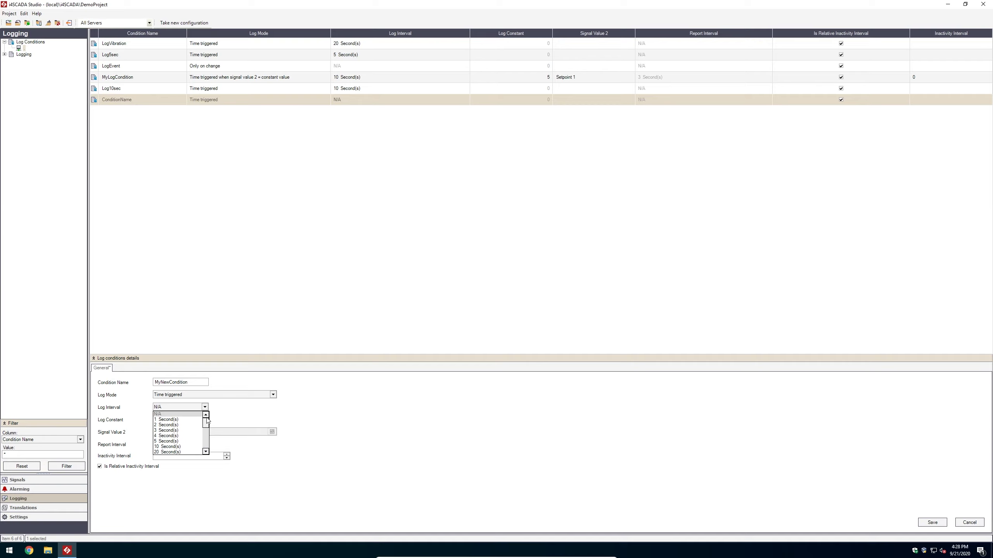
click(180, 446)
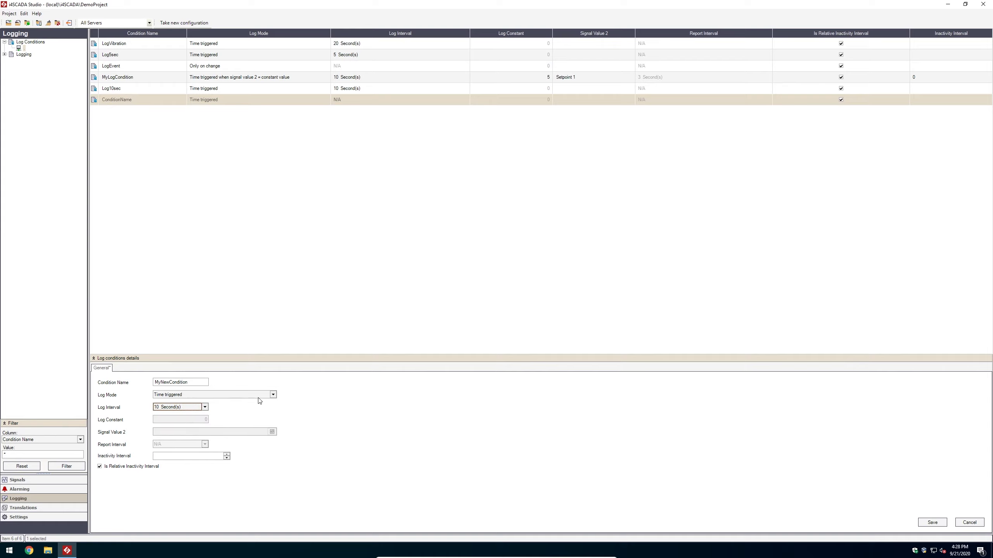
Set the log mode to "Time triggered when signal value > constant value"
click(273, 395)
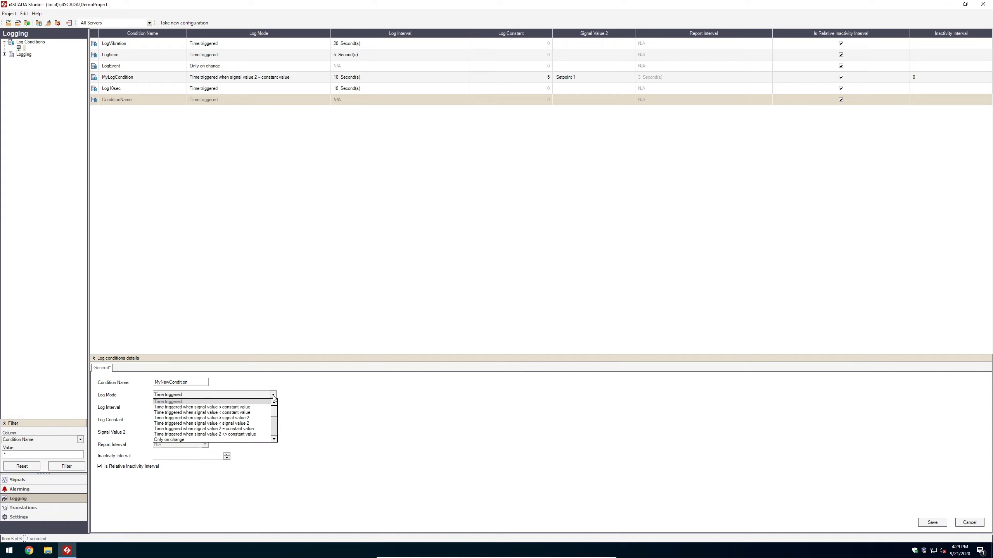
click(252, 410)
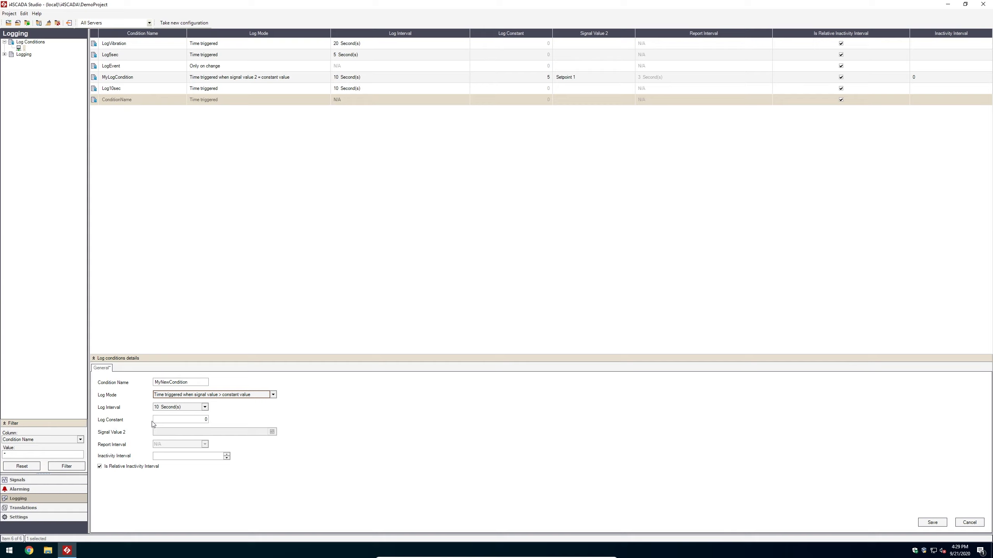
click(194, 422)
Change the log mode to "Time triggered when signal value < constant value" and set the log constant to 5
click(272, 394)
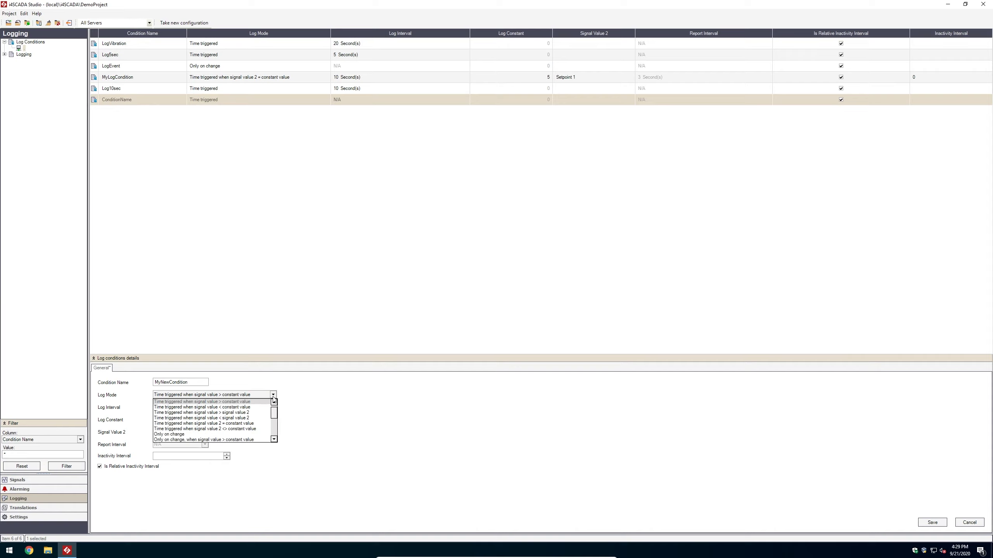
click(203, 408)
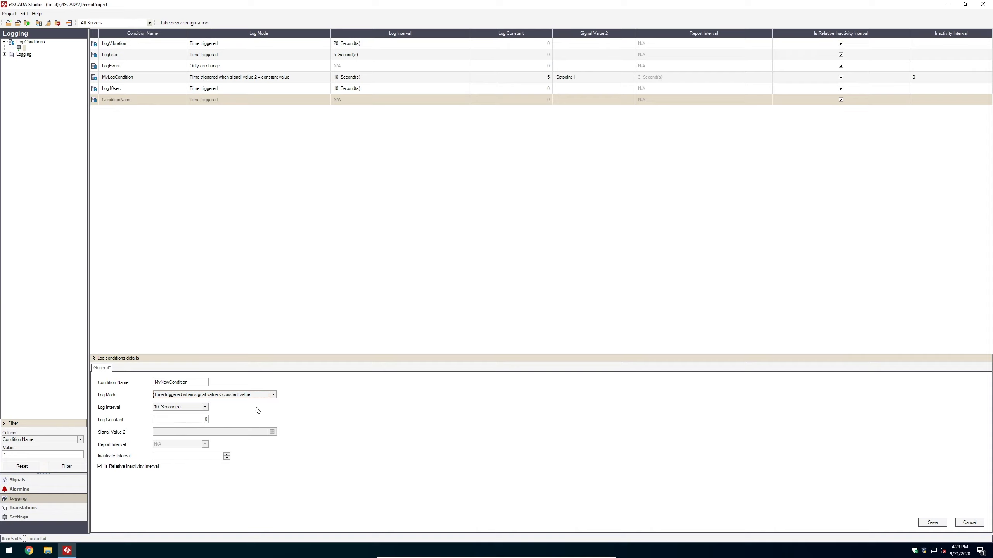
click(195, 420)
text(5)
Set the log mode to "Time triggered when signal value > signal value 2" and choose Local Minute as Signal Value 2
click(274, 395)
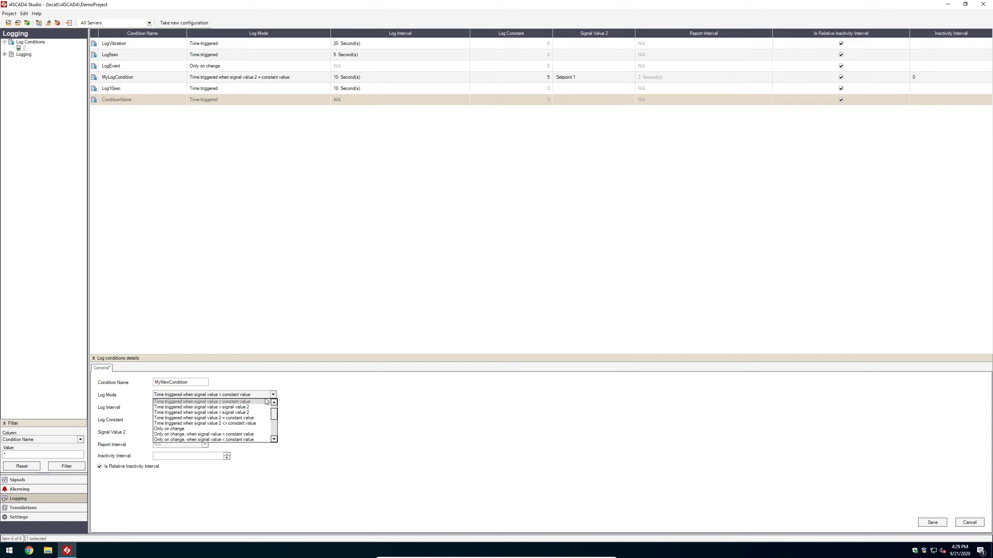
click(245, 408)
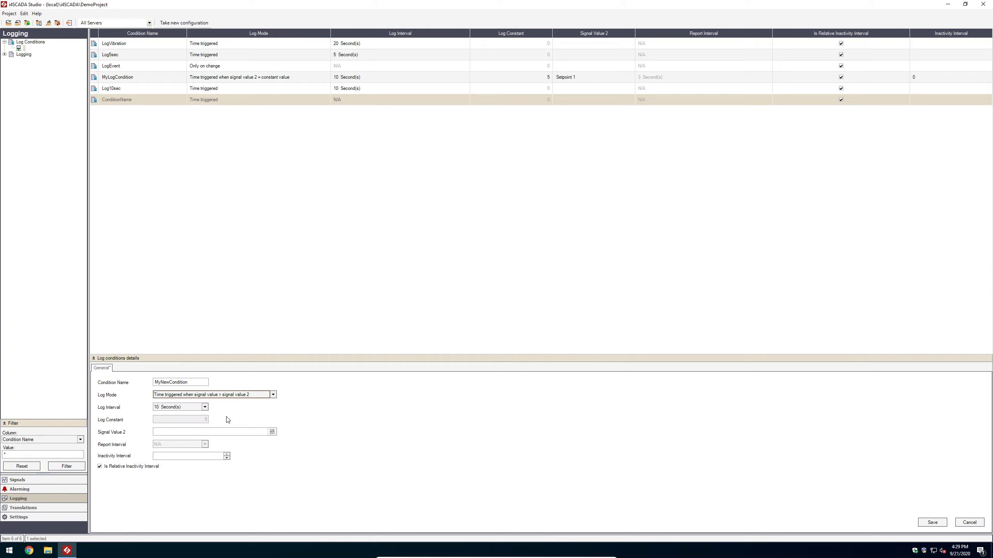
click(172, 432)
click(272, 432)
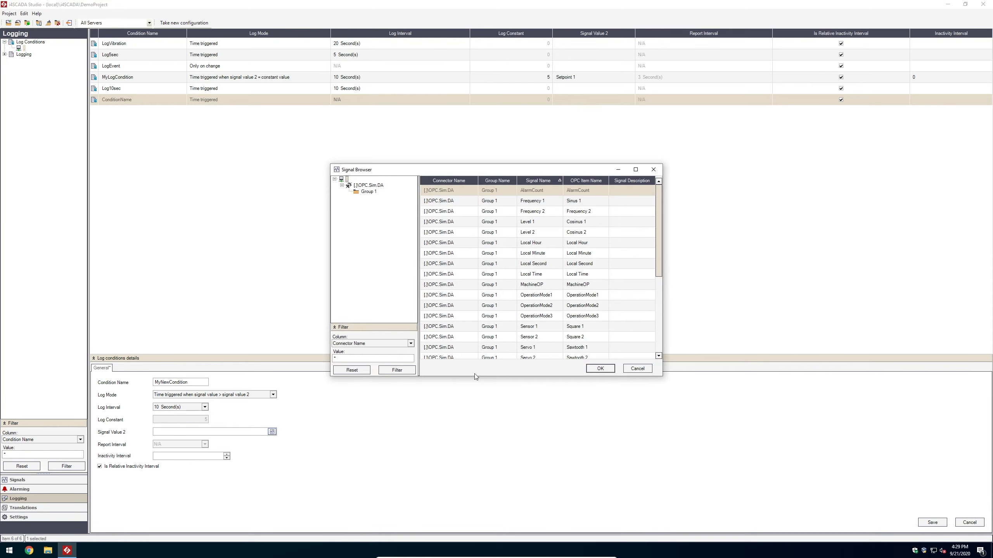
click(541, 253)
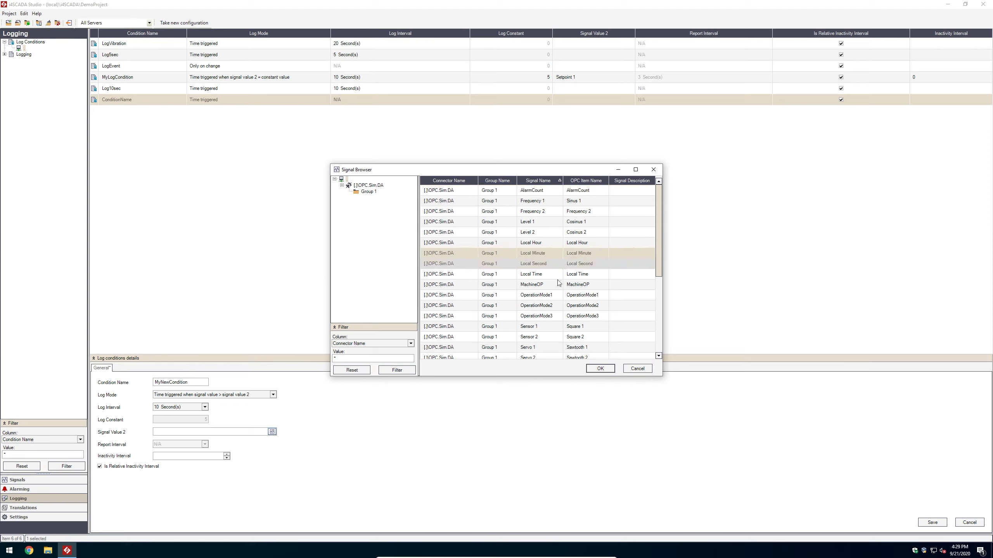
click(600, 368)
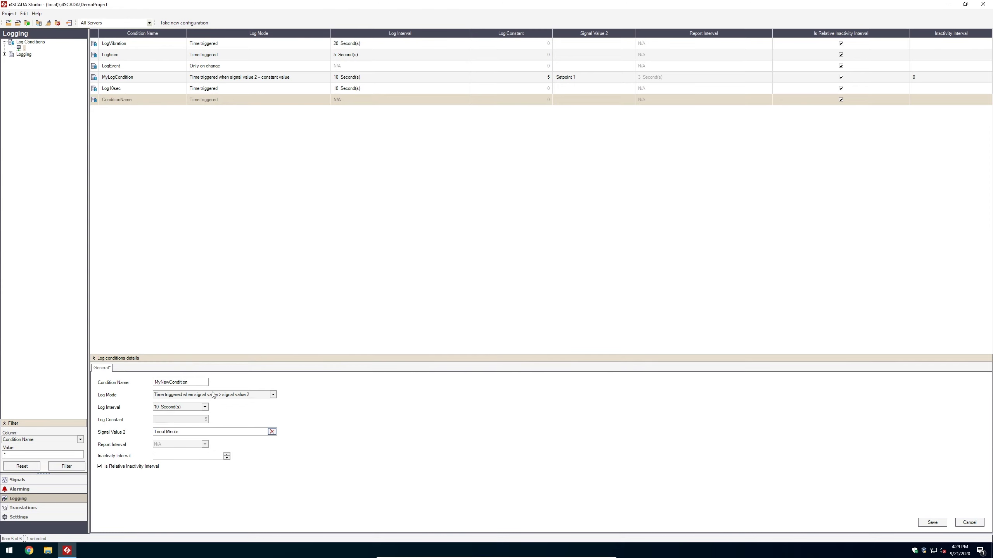
Switch the log mode to "Time triggered when signal value < signal value 2", then to "Time triggered when signal value 2 = constant value"
click(272, 394)
click(235, 407)
click(273, 395)
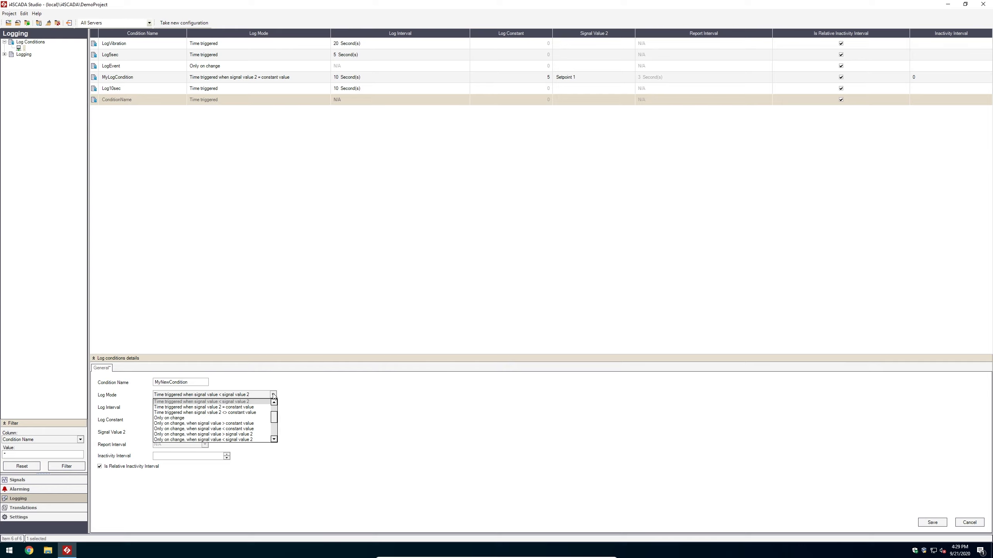
click(225, 409)
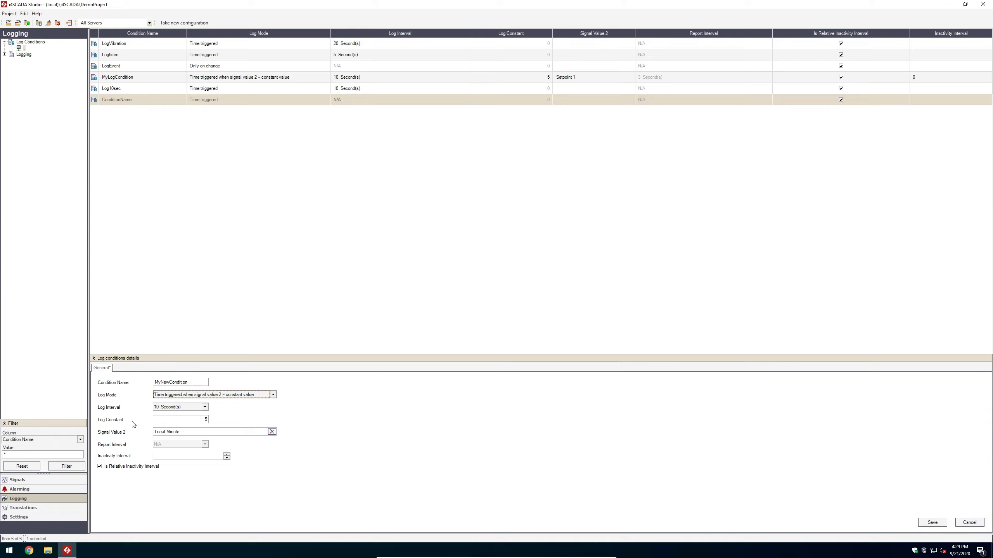
drag(172, 418, 255, 421)
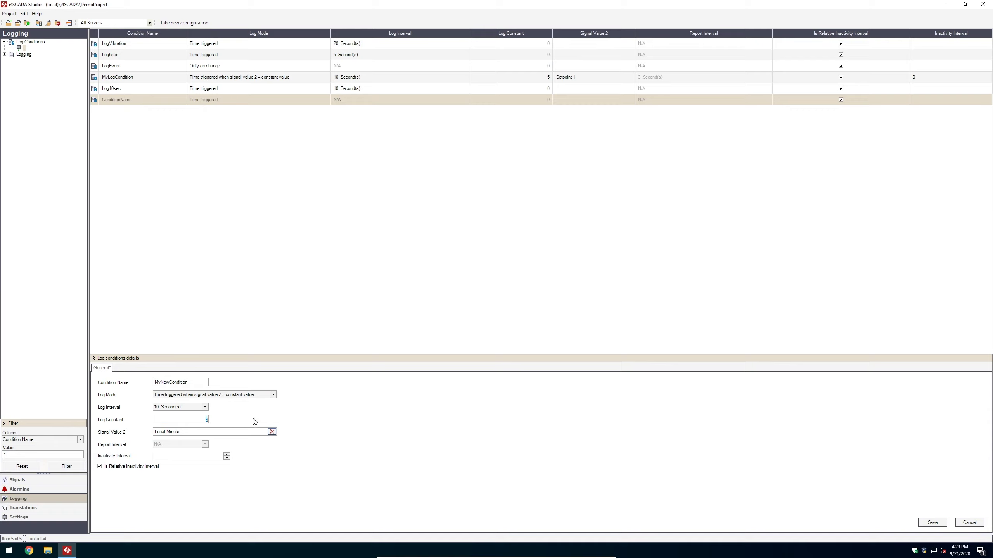
click(204, 430)
Change the log mode to "Only on change", then to "Only on change, when signal value < constant value"
click(273, 396)
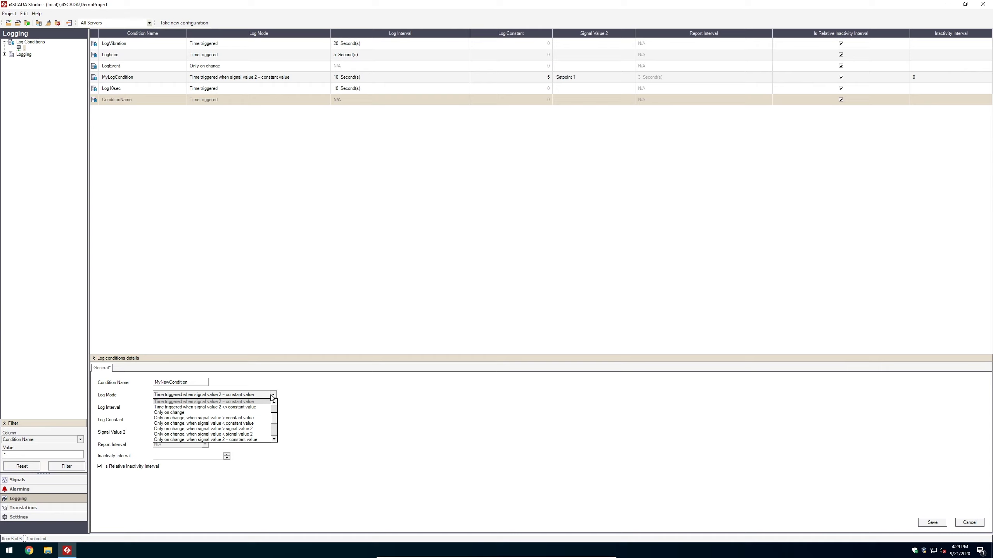
click(253, 413)
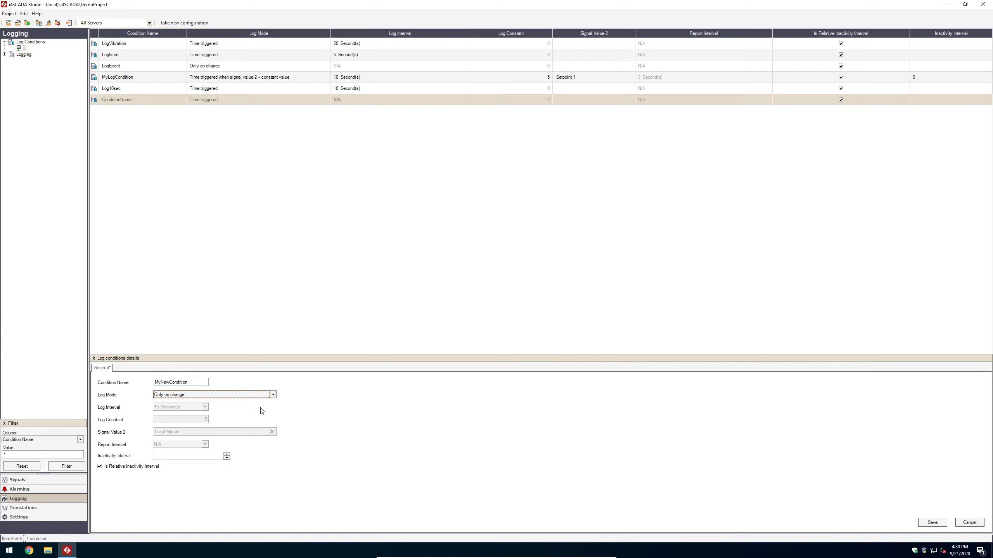
click(272, 395)
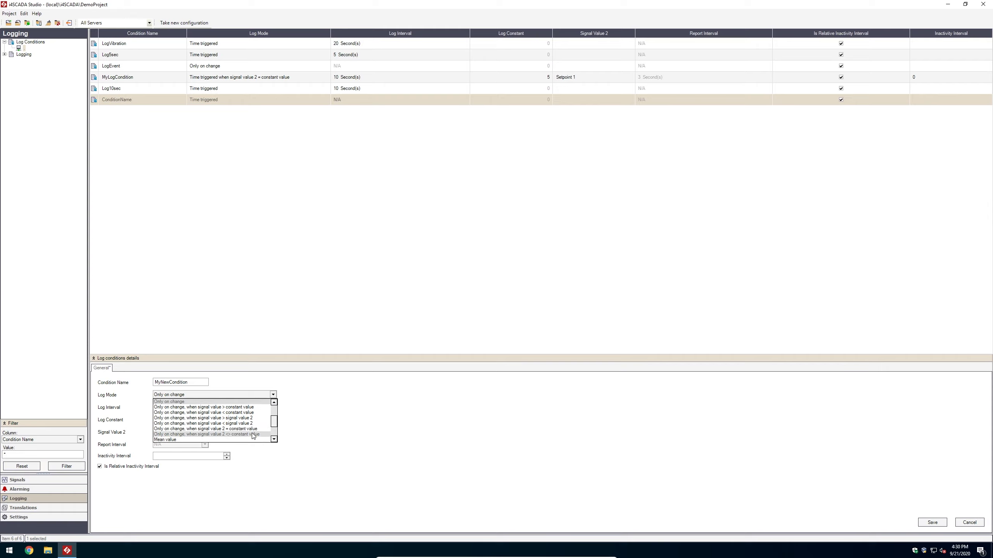
click(248, 413)
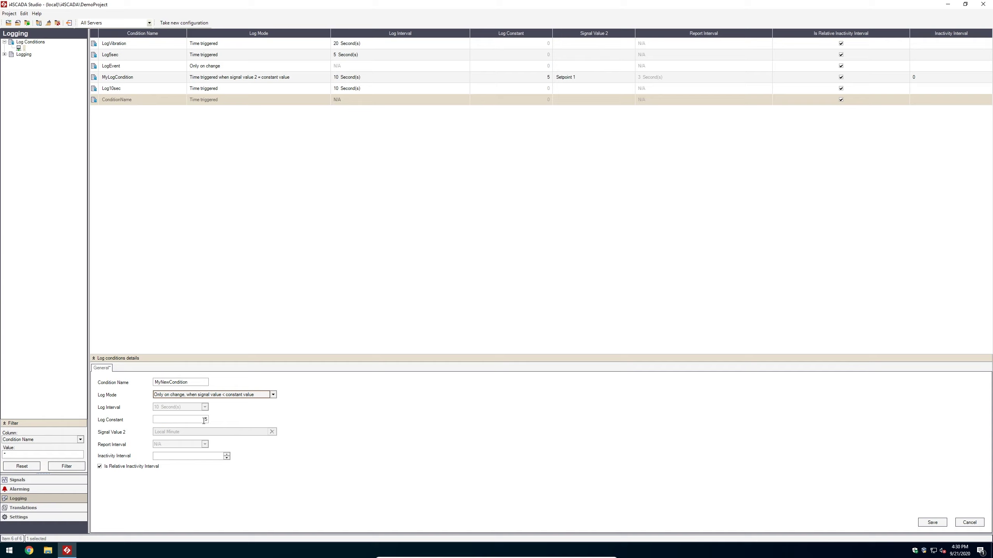
Switch the log mode to "Only on change, when signal value < signal value 2", then to "Only on change, when signal value 2 <> constant value"
click(273, 395)
click(257, 413)
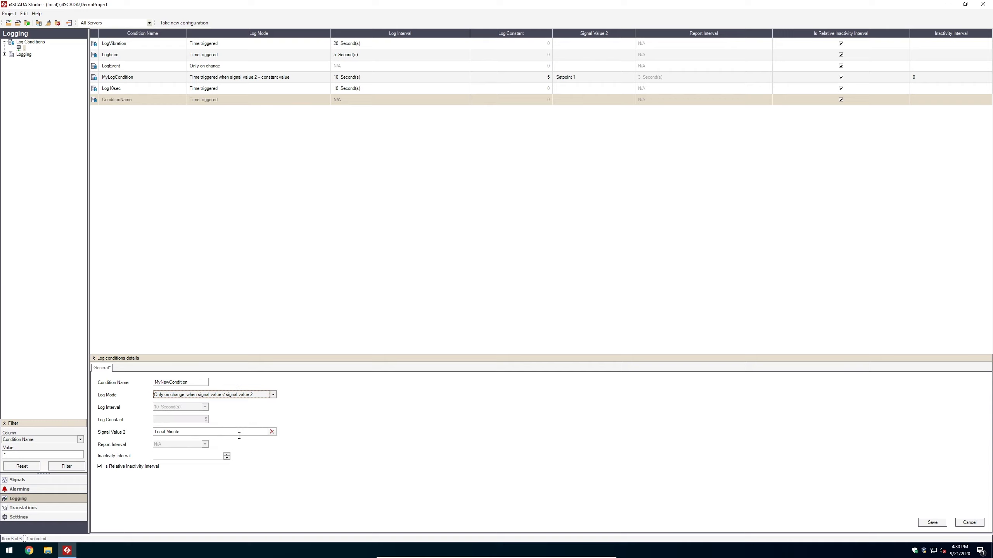
click(238, 431)
click(273, 395)
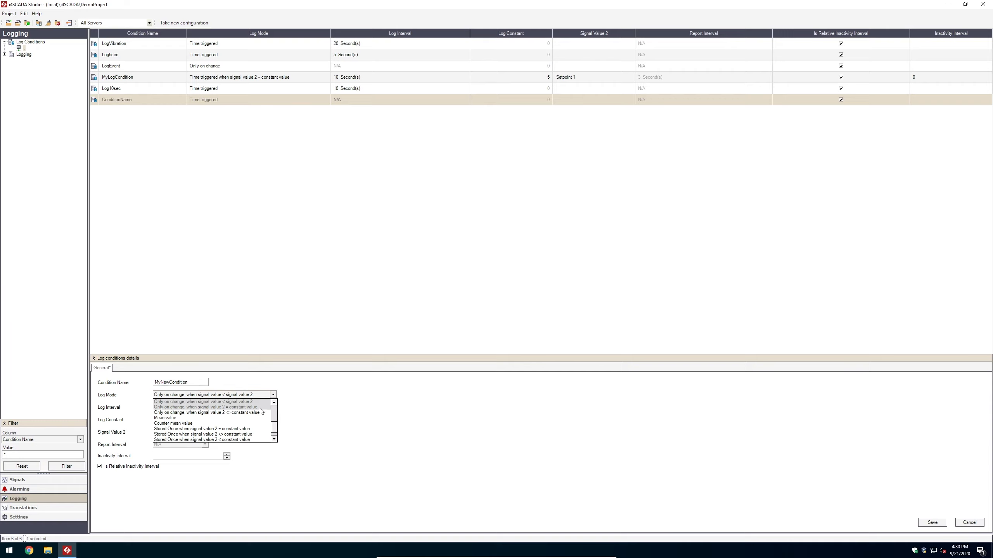
click(231, 413)
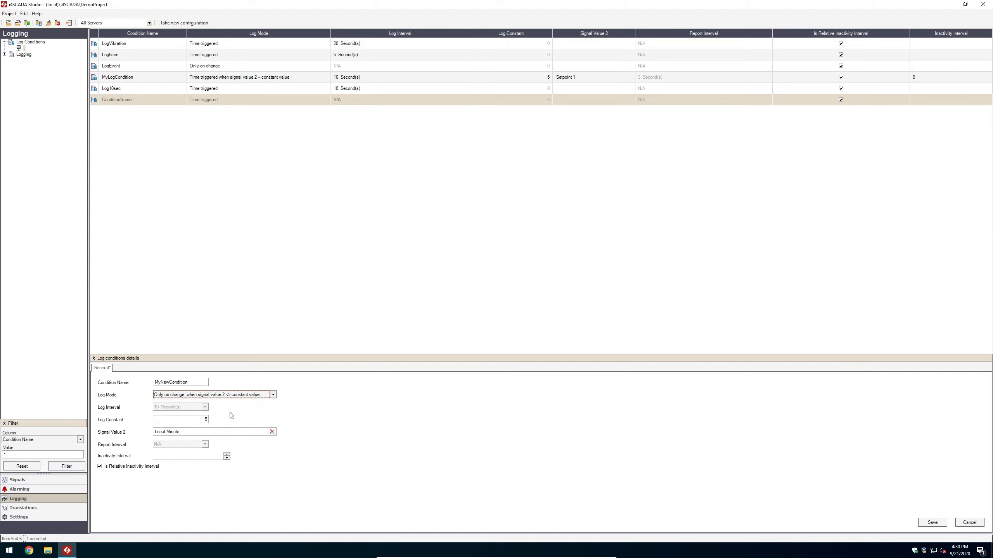
click(239, 430)
Set the log mode to Mean value with a report interval of 5 seconds, then change the mode to Counter mean value
click(274, 396)
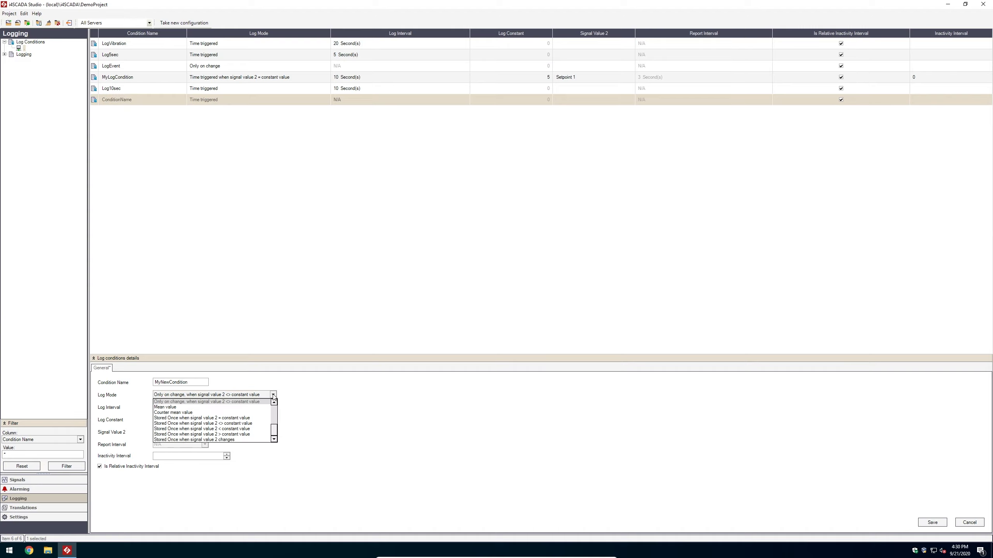
click(175, 408)
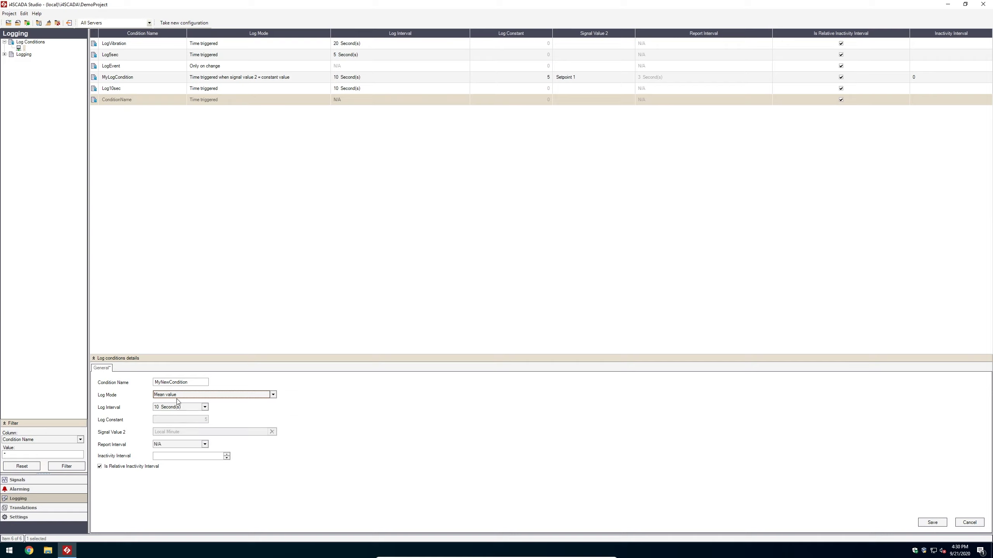
click(204, 444)
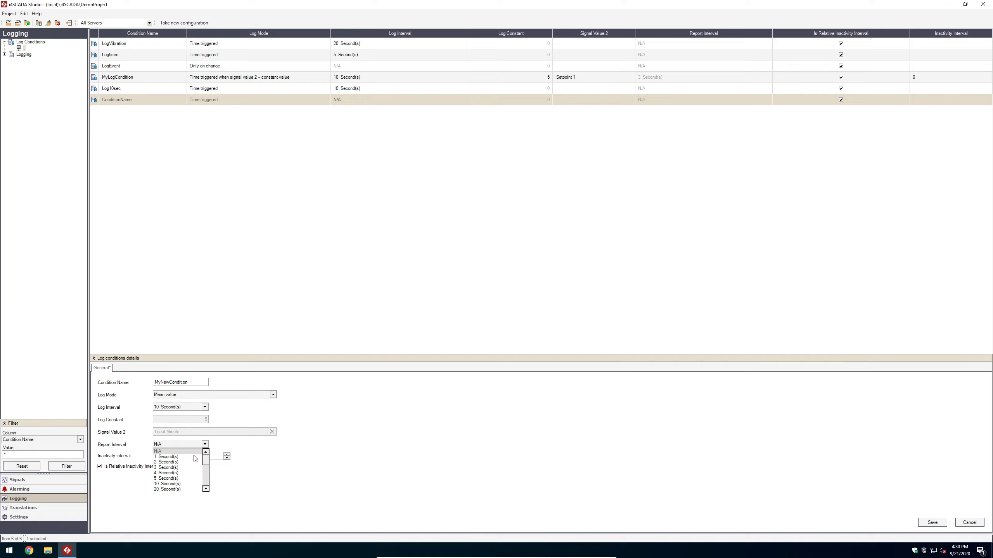
click(180, 477)
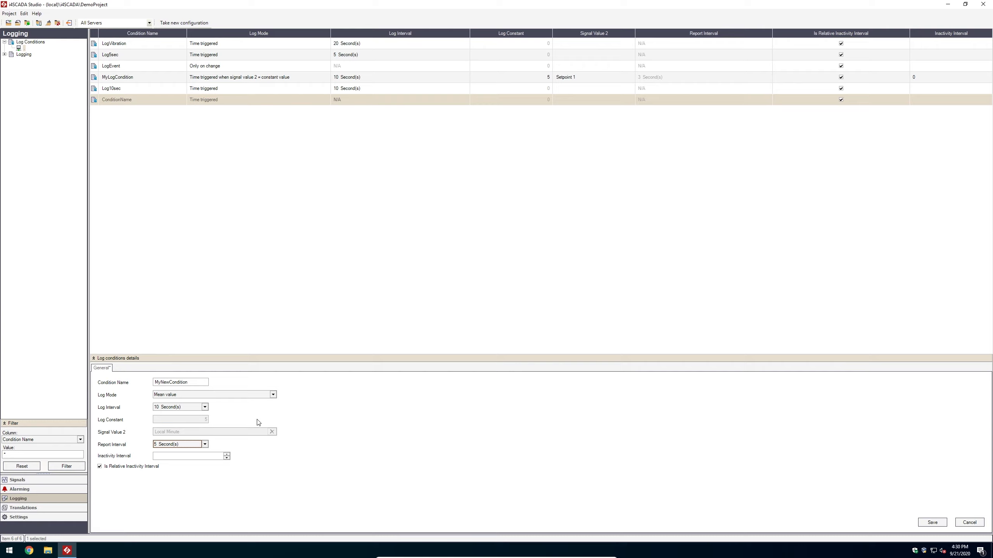
click(273, 395)
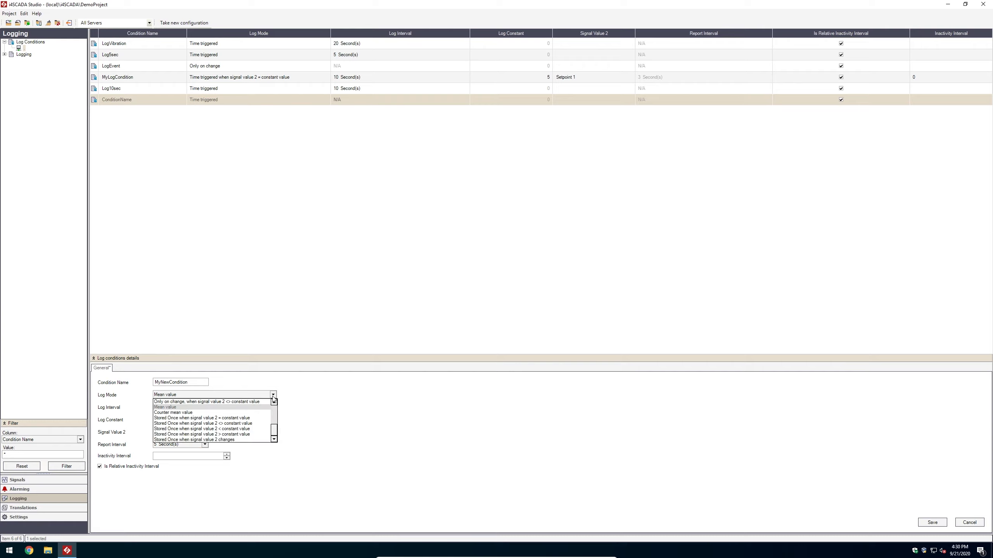
click(245, 413)
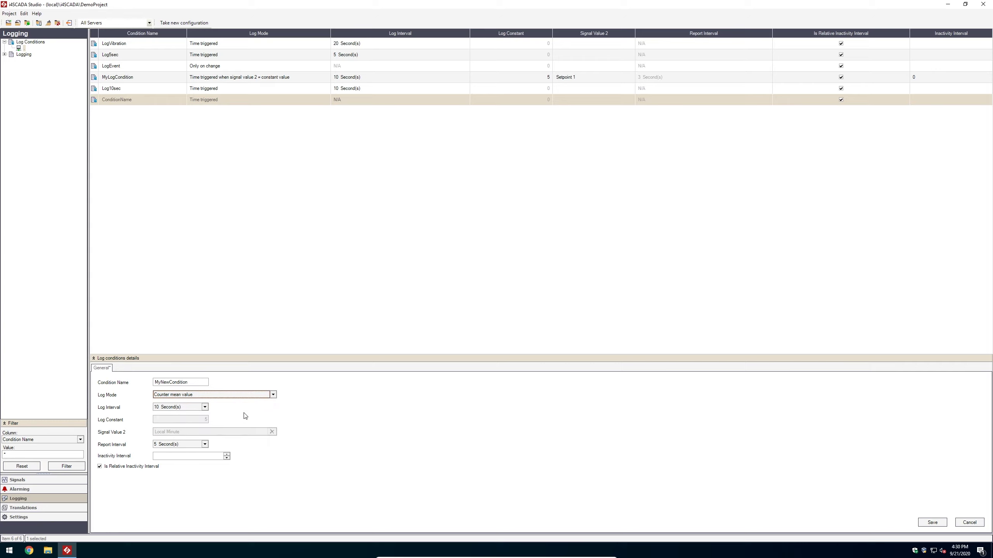
Switch the log mode to "Stored Once when signal value 2 = constant value", then to "Stored Once when signal value 2 changes"
click(272, 396)
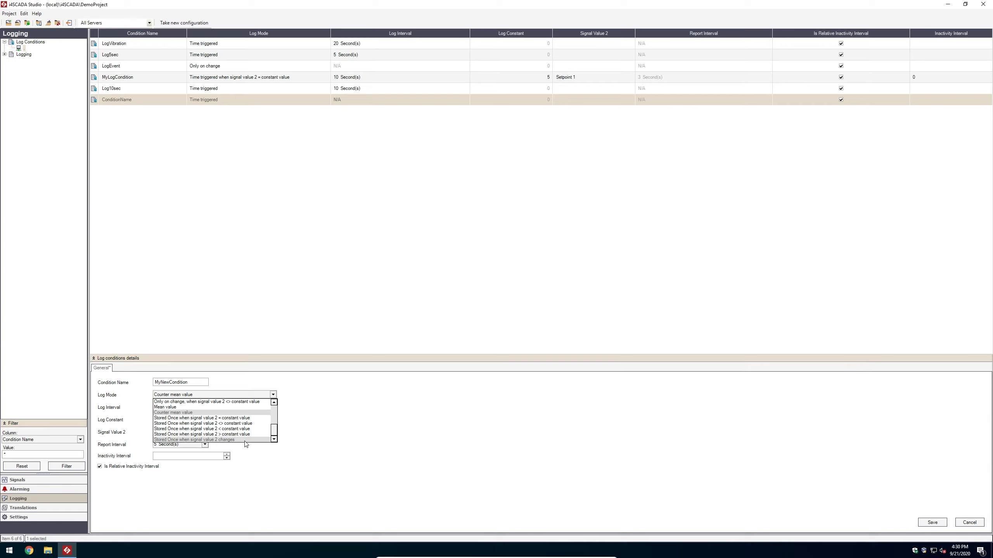
click(247, 419)
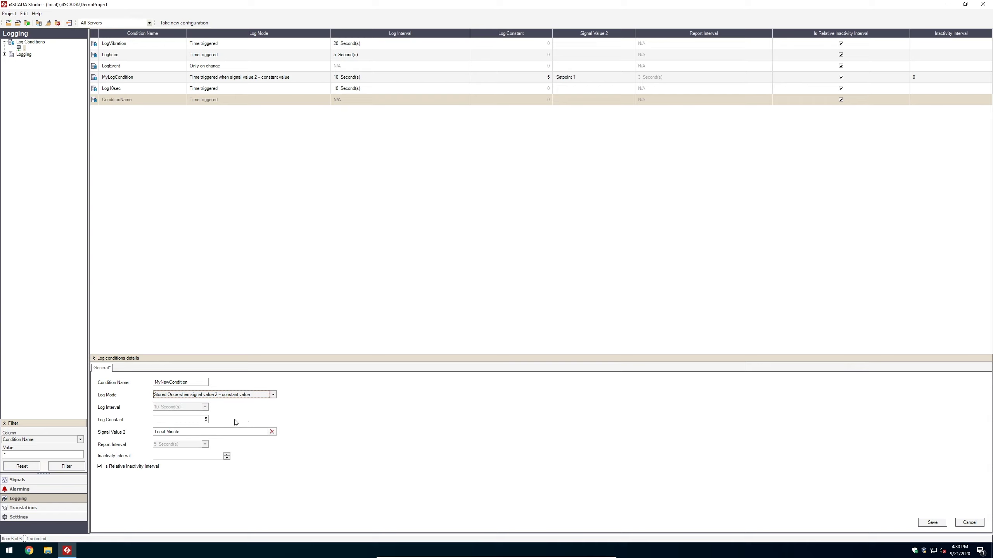
click(199, 430)
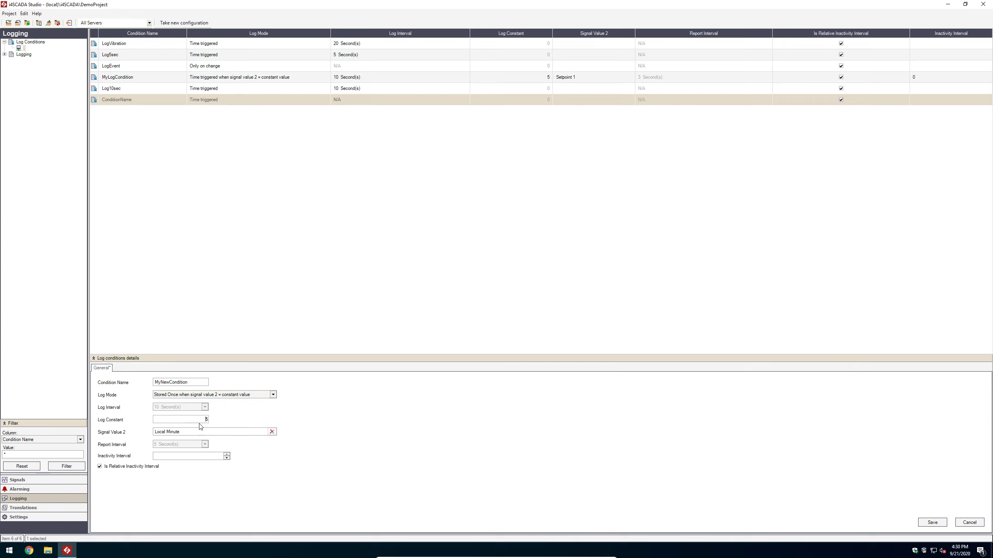
click(273, 394)
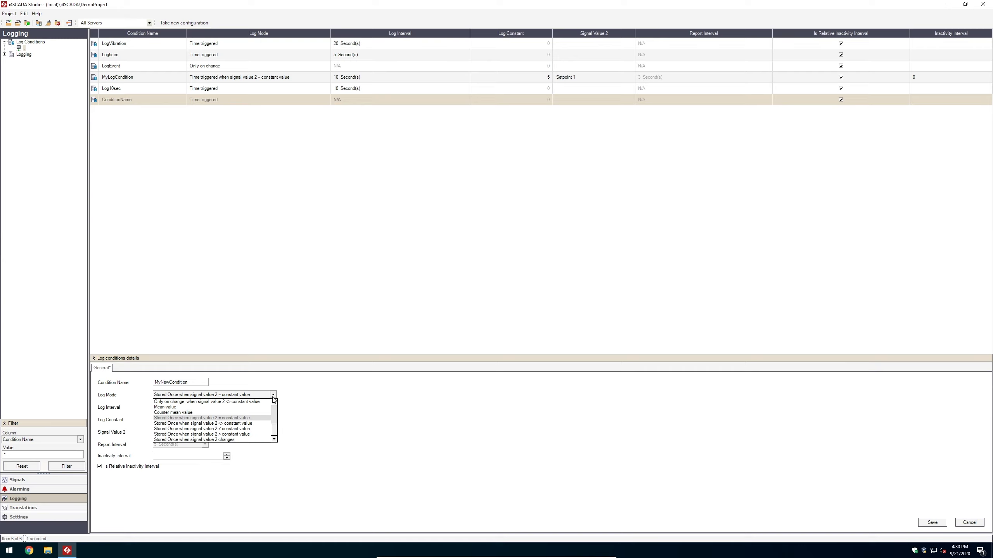
click(252, 440)
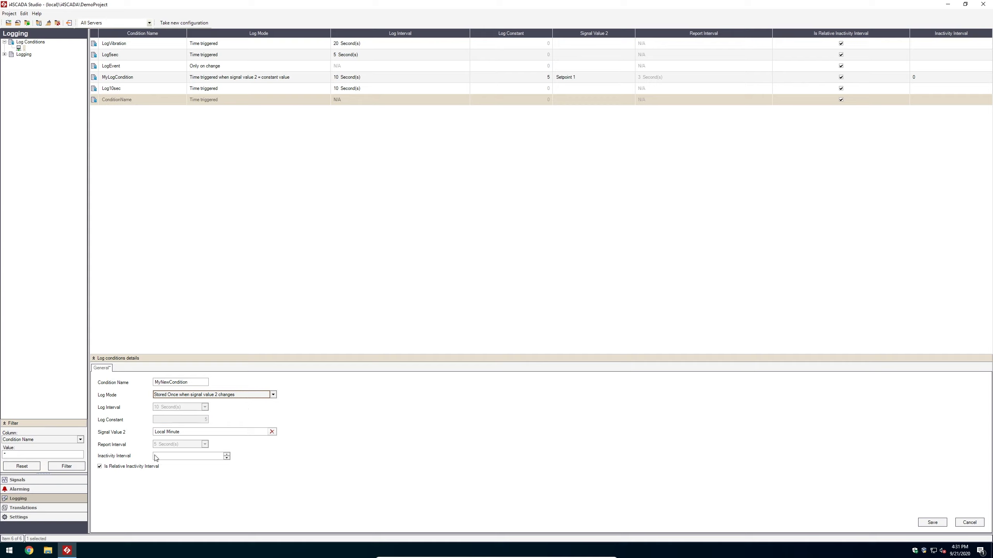
Set the condition's inactivity interval to 30 and turn off the relative inactivity interval option
click(197, 455)
text(30)
click(120, 466)
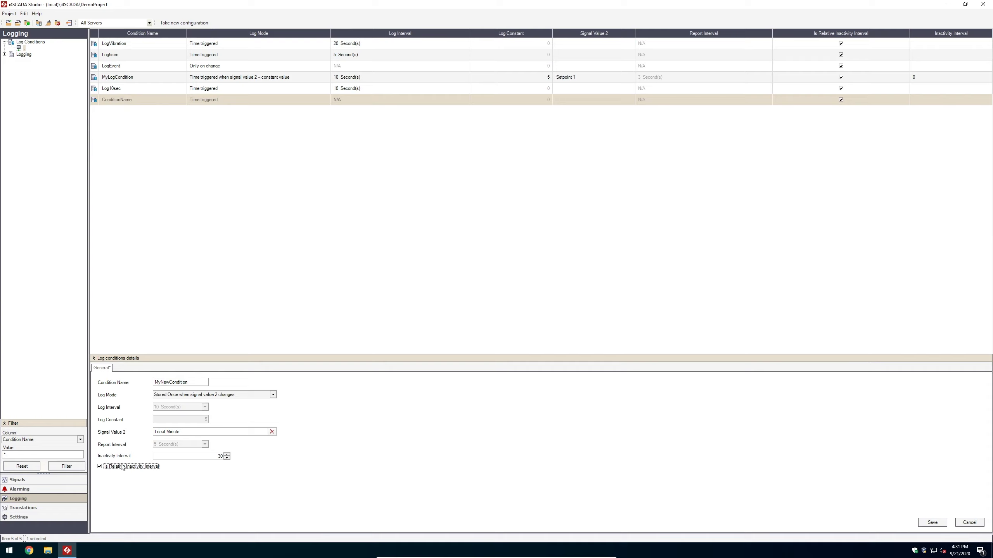
click(122, 467)
Set the inactivity interval to 0 and save the new log condition
click(214, 456)
double_click(222, 456)
text(0)
click(932, 523)
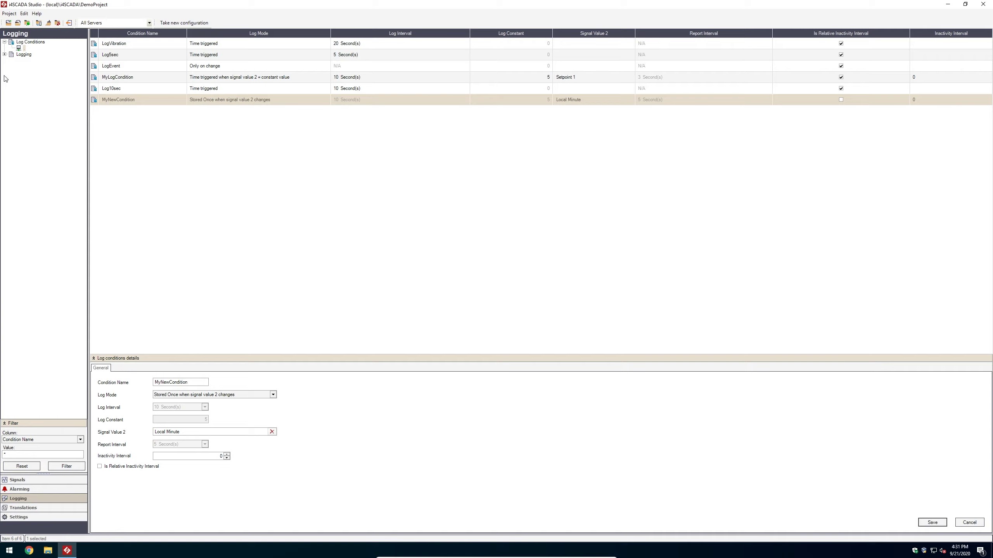
Open the server's Logging list and create a new log entry for the signal Level 1
click(4, 55)
click(21, 61)
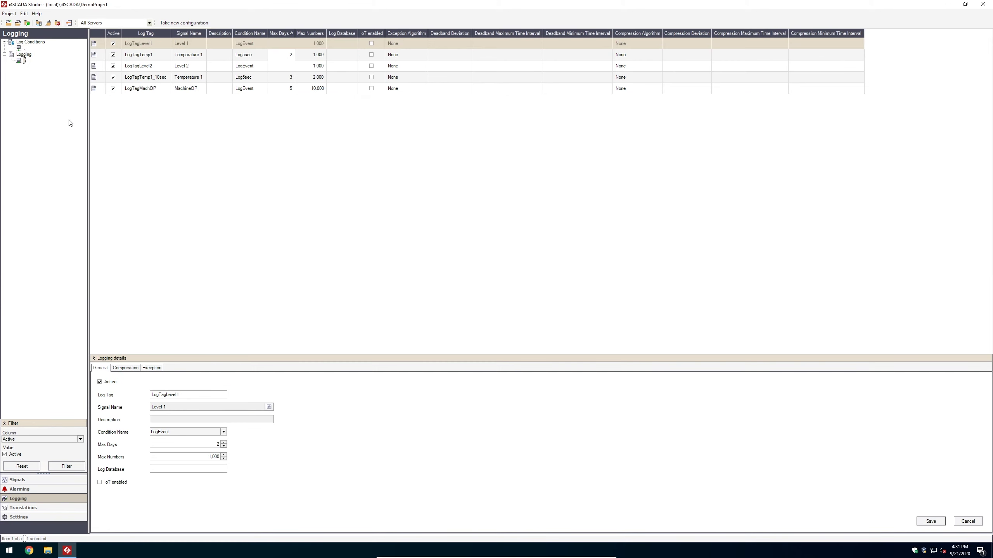
right_click(129, 140)
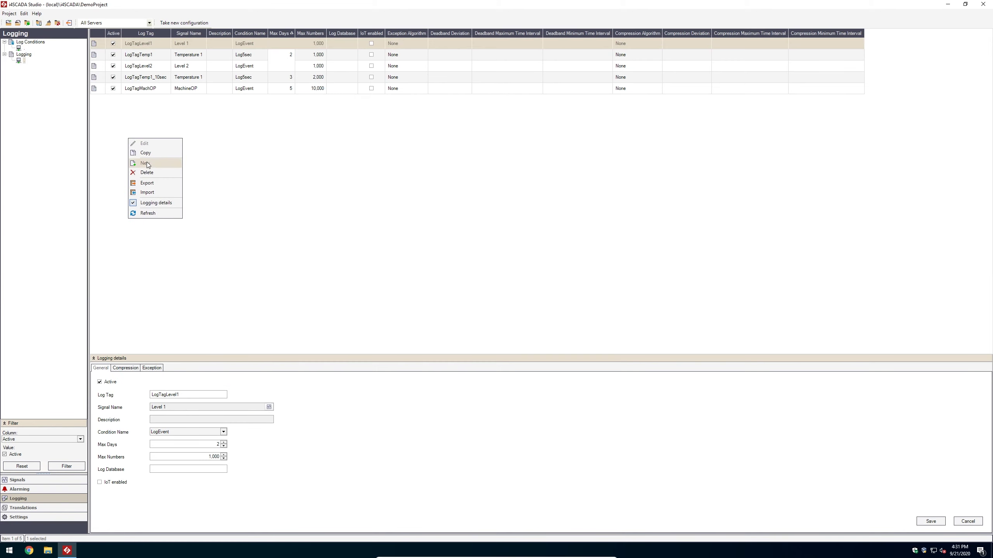
click(157, 164)
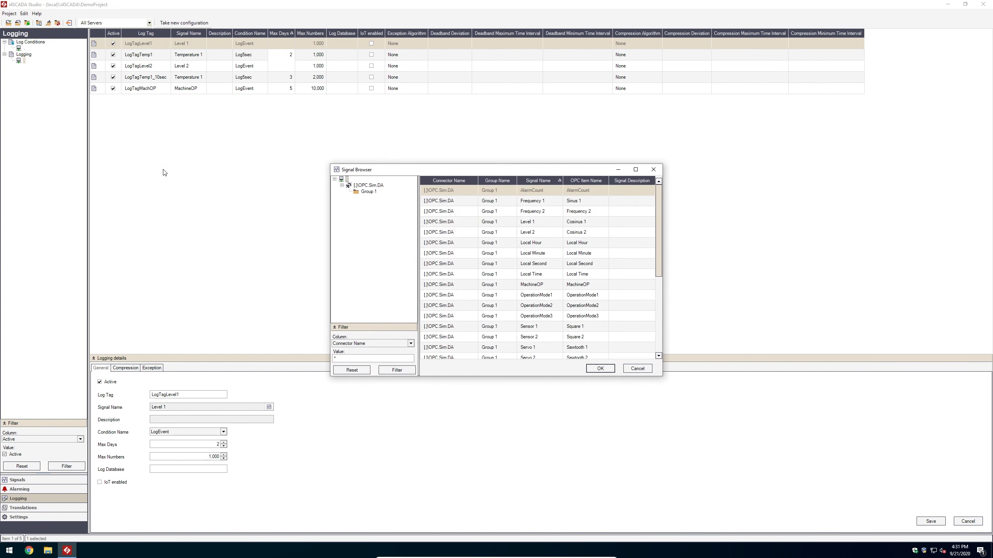
click(582, 222)
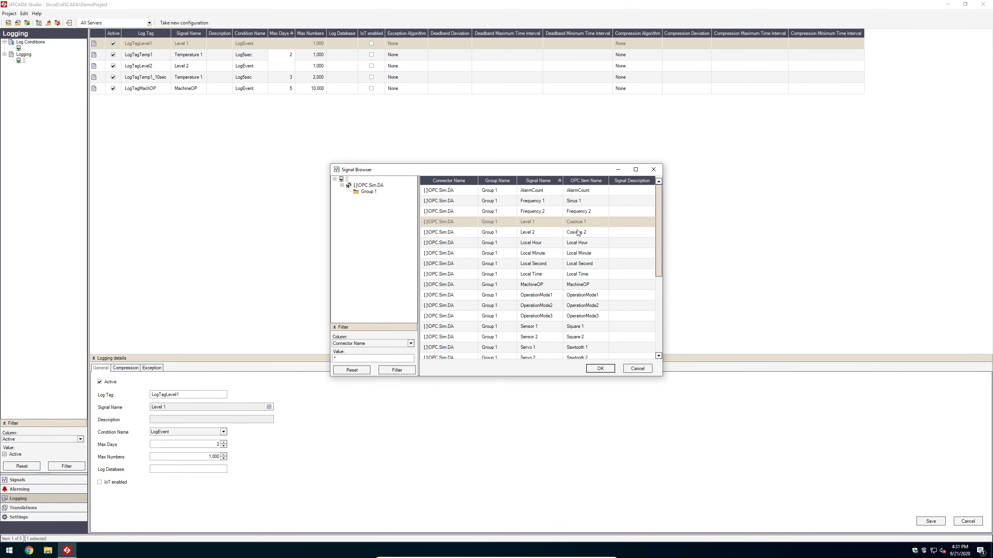
click(601, 369)
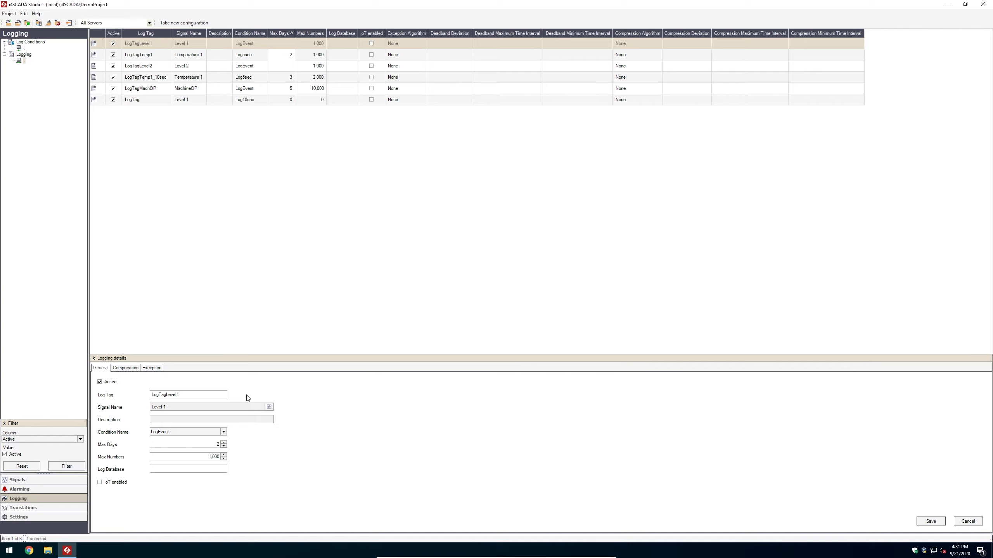
Rename the new entry's log tag to MyLog and choose Level 1 from Group 1 as its signal
click(186, 100)
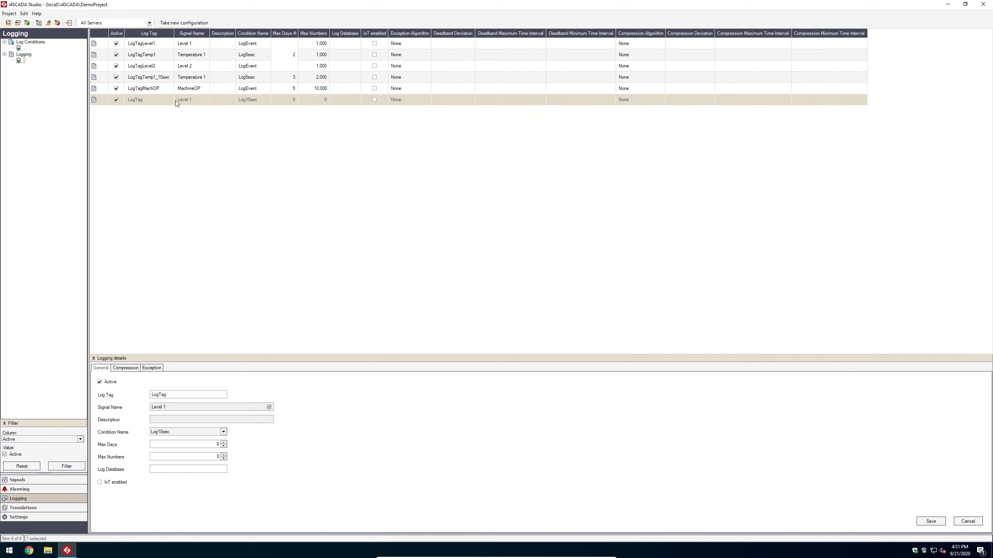
double_click(210, 393)
text(My)
click(269, 407)
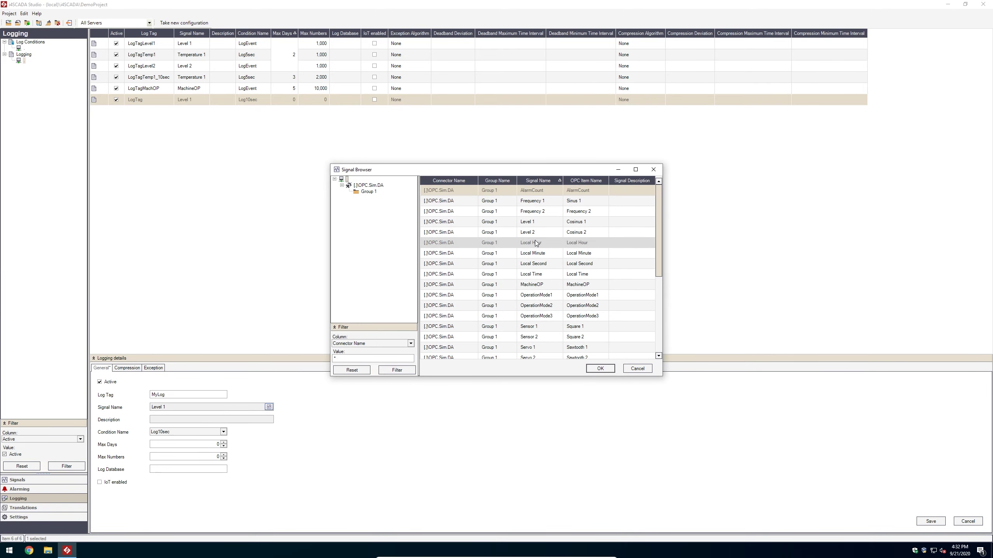
click(538, 222)
click(590, 371)
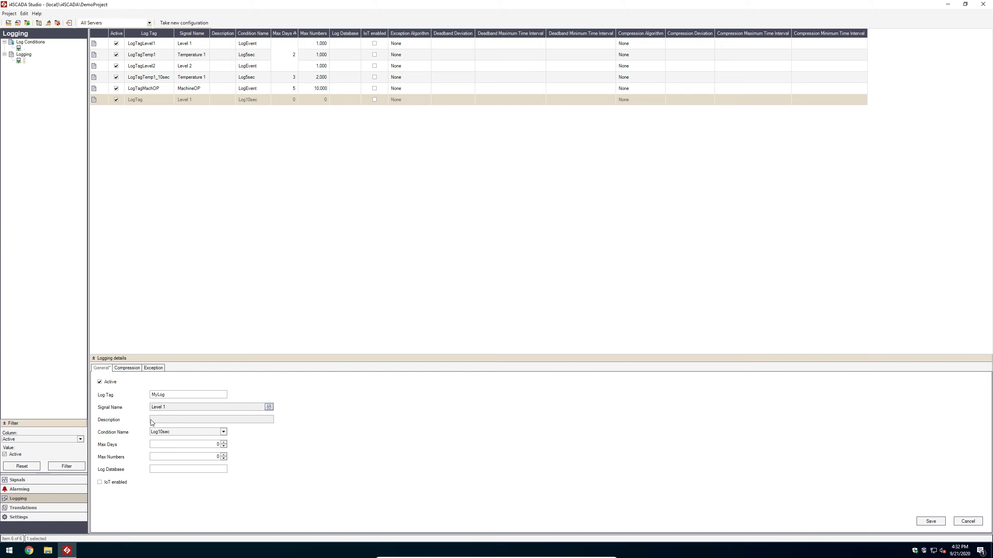
Assign MyNewCondition to the MyLog entry and limit it to 5 max days and 200 max numbers
click(222, 432)
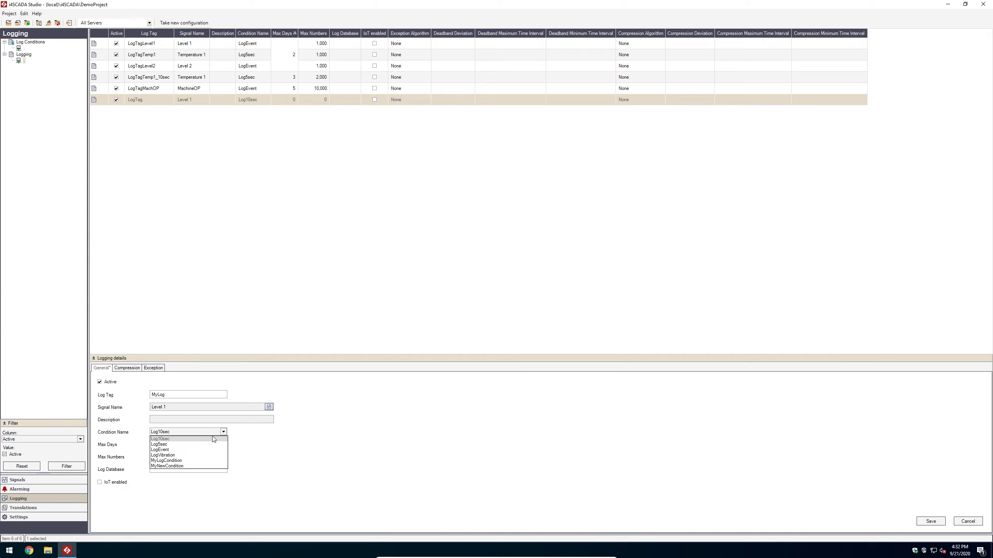
click(181, 466)
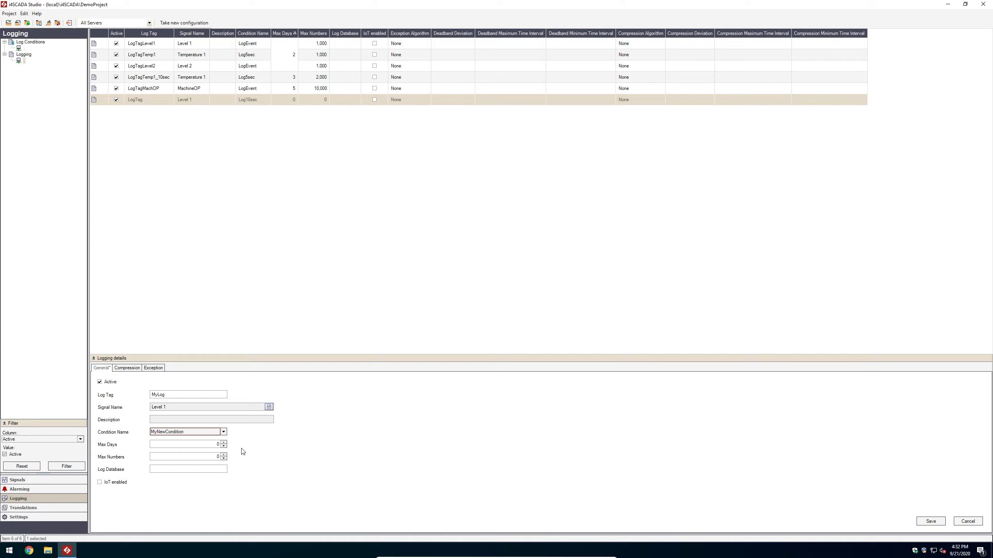
click(188, 444)
drag(197, 444, 244, 445)
text(5)
drag(205, 457, 254, 461)
text(200)
Enter CustomName as the log database of the MyLog entry and save the entry
click(220, 469)
text(CUs)
key(BackSpace)
key(BackSpace)
text(CustomNa)
click(929, 523)
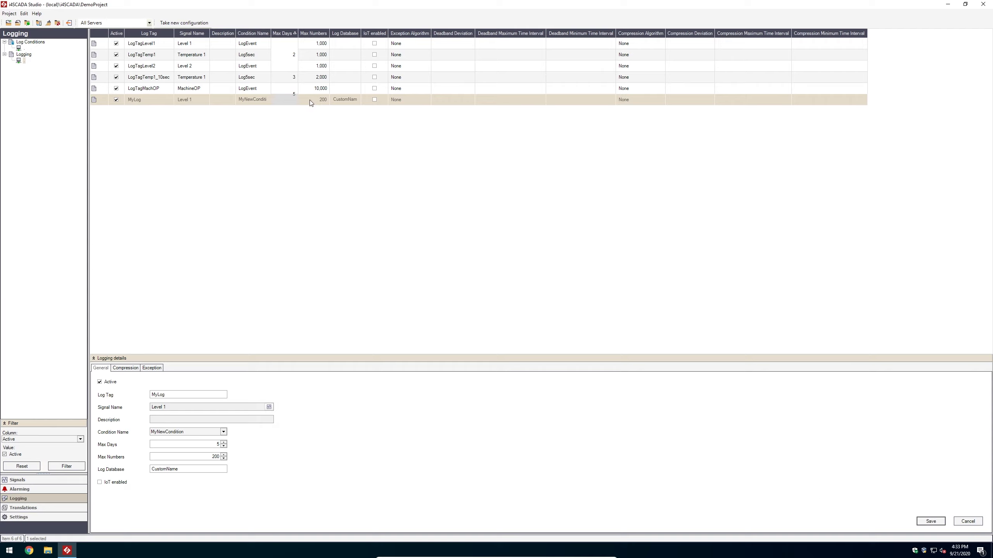
click(152, 103)
click(207, 192)
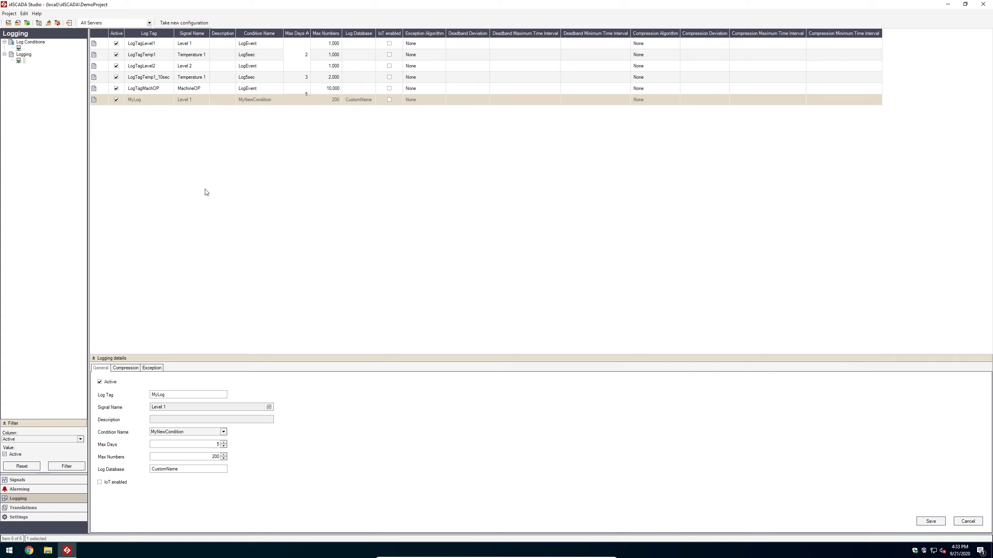